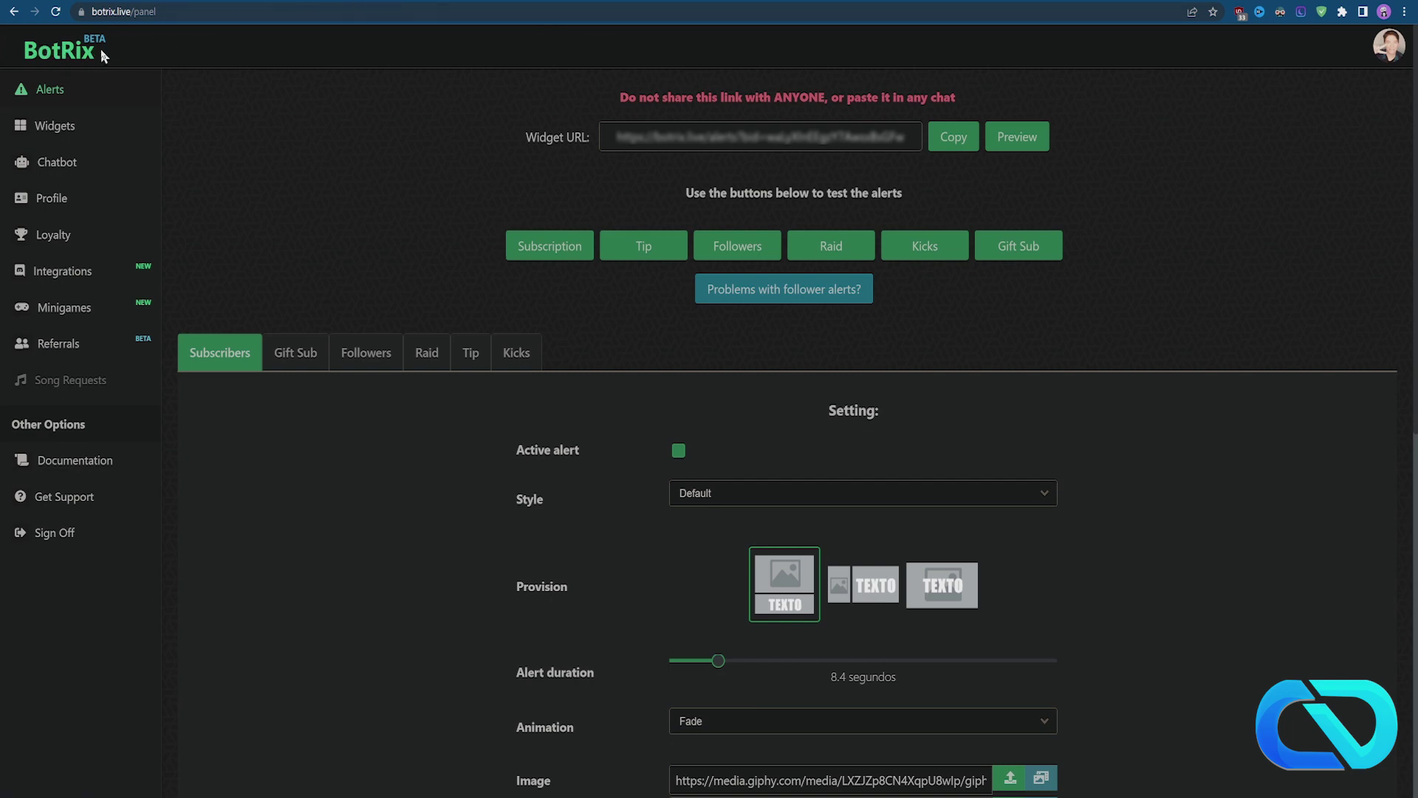
Step: From the widget gallery, open the Chat widget and choose the Default design
{"action": "left_click", "coordinate": [40, 129]}
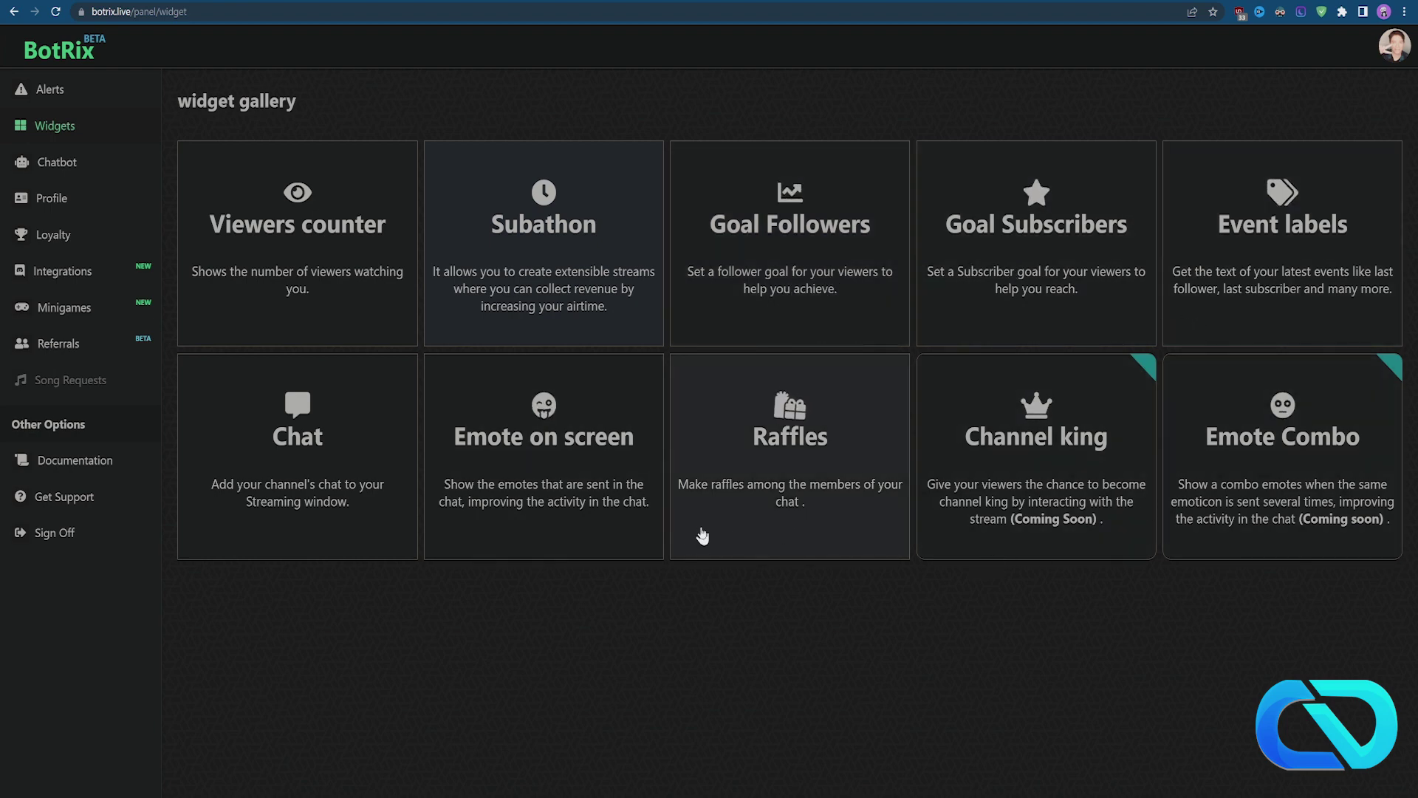
{"action": "left_click", "coordinate": [279, 438]}
{"action": "scroll", "coordinate": [1117, 423], "scroll_direction": "down", "scroll_amount": 1}
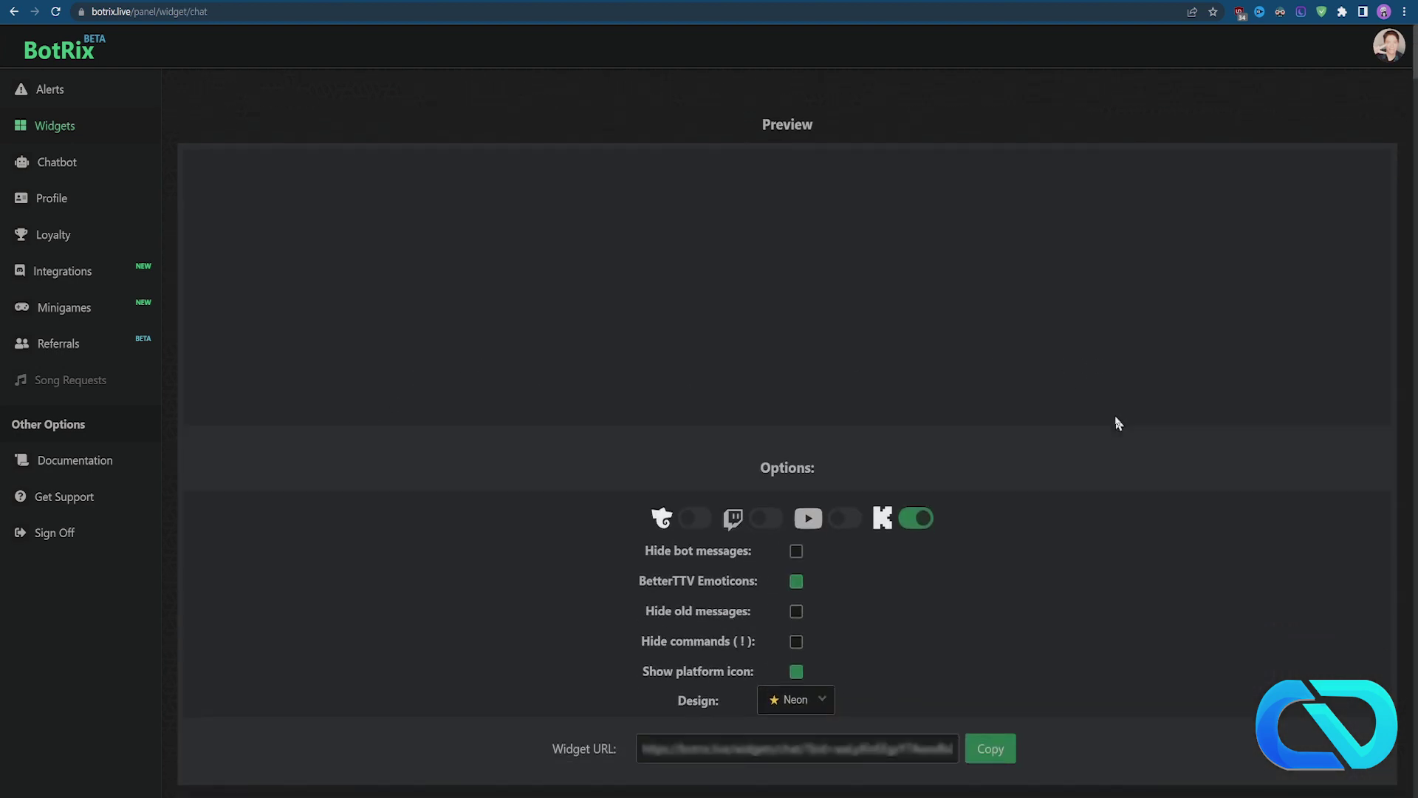
{"action": "left_click", "coordinate": [804, 702]}
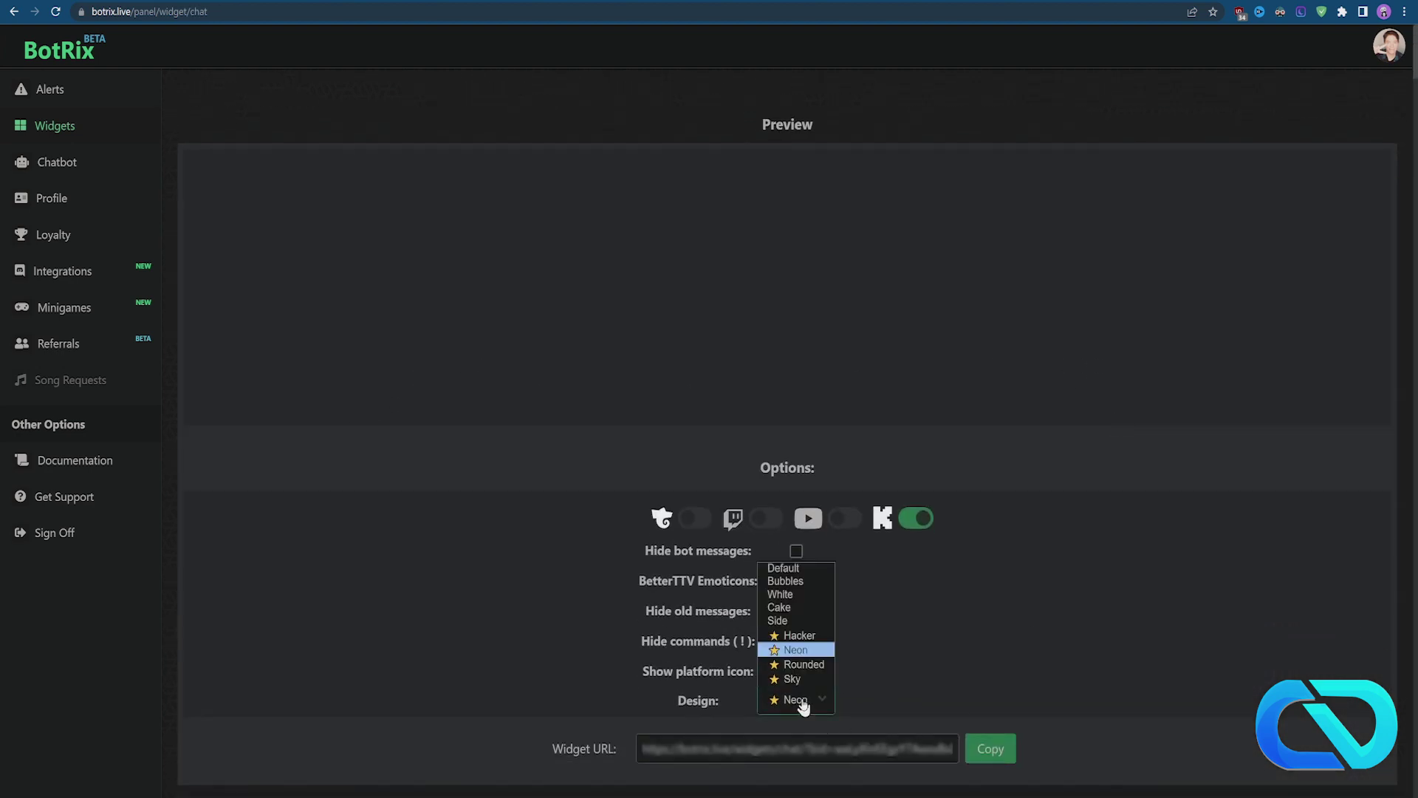
{"action": "left_click", "coordinate": [820, 569]}
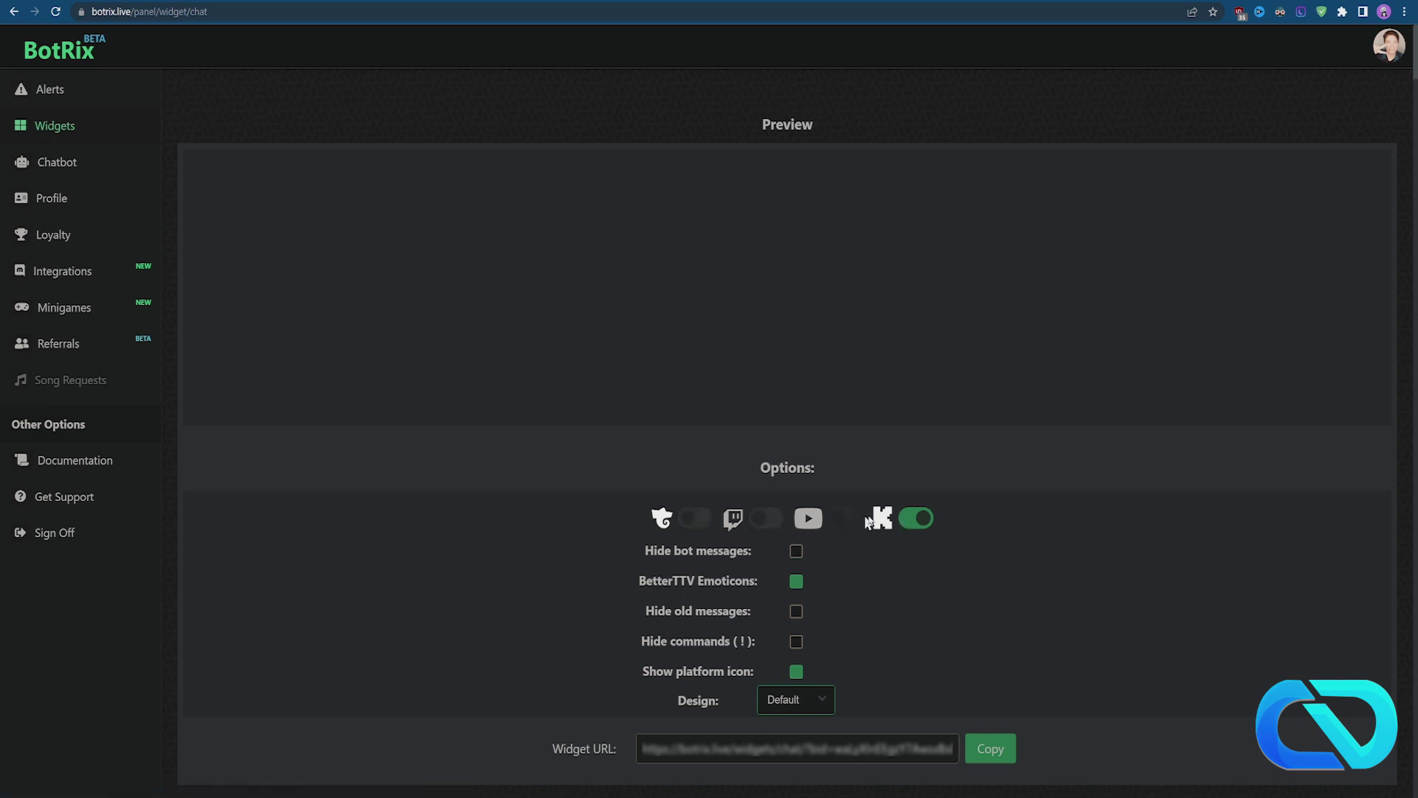
Step: Reload the Kick preview in Default, then switch the chat design to Bubbles
{"action": "left_click", "coordinate": [920, 519]}
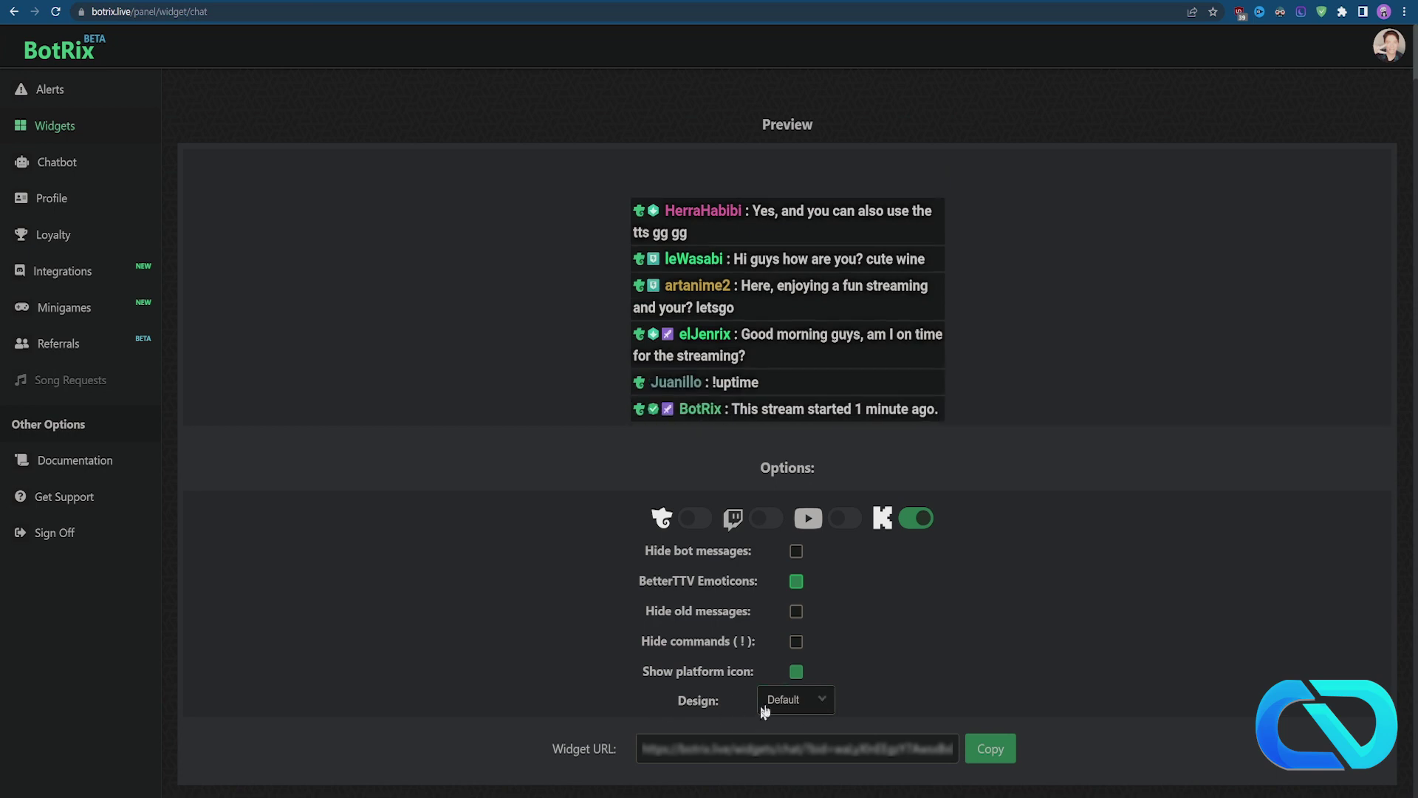
{"action": "left_click", "coordinate": [817, 706]}
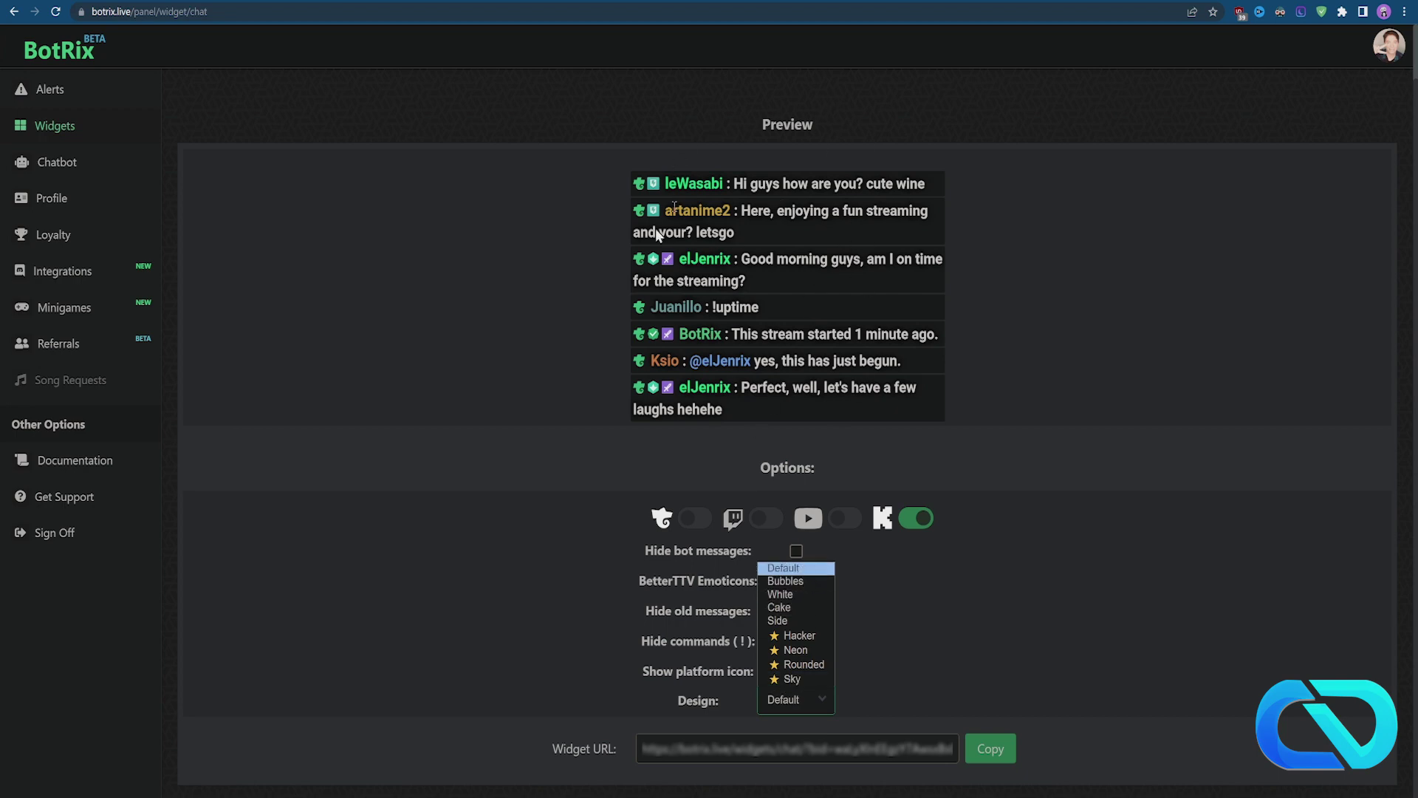
{"action": "left_click", "coordinate": [784, 582]}
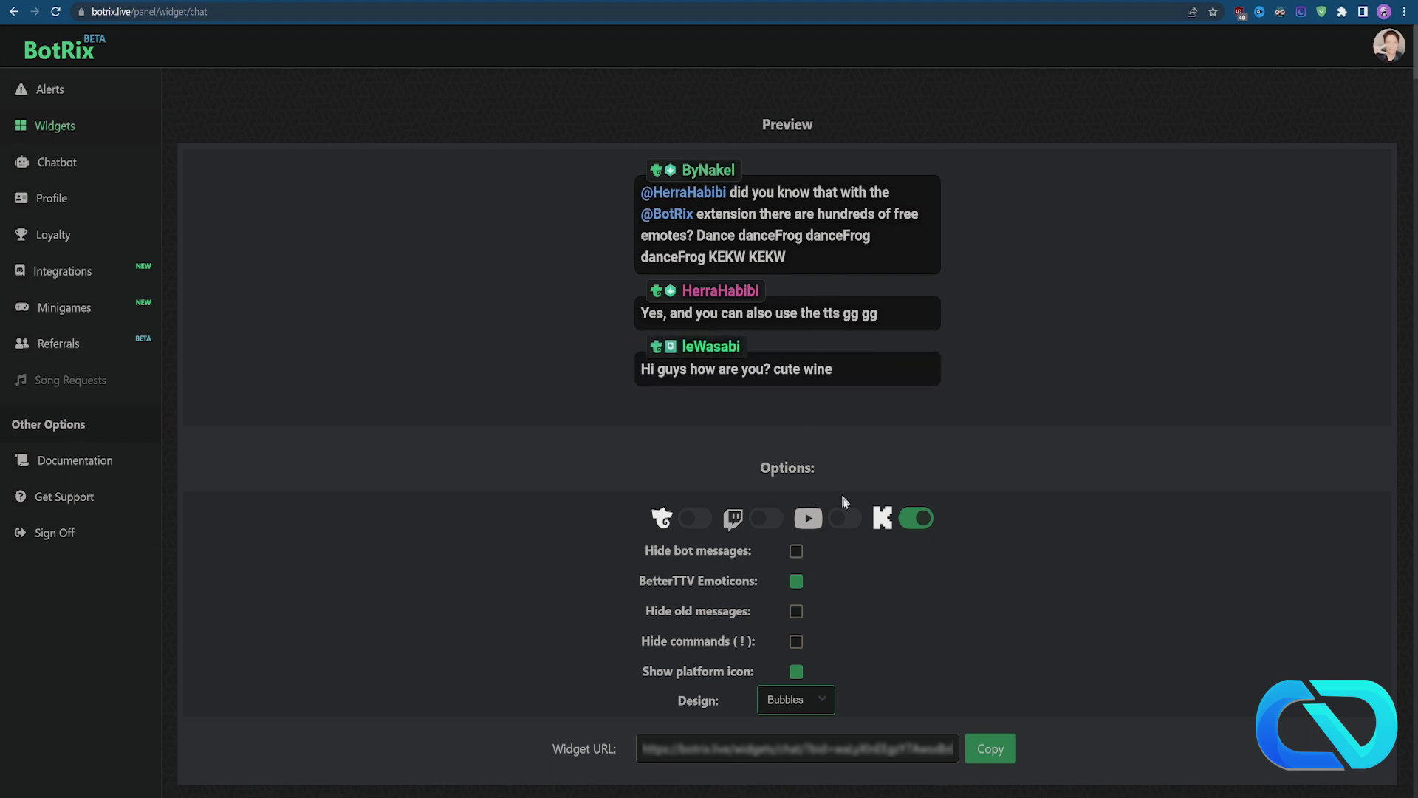
Step: Preview the White and Cake designs, then set the chat to the Side design
{"action": "key", "text": "Down"}
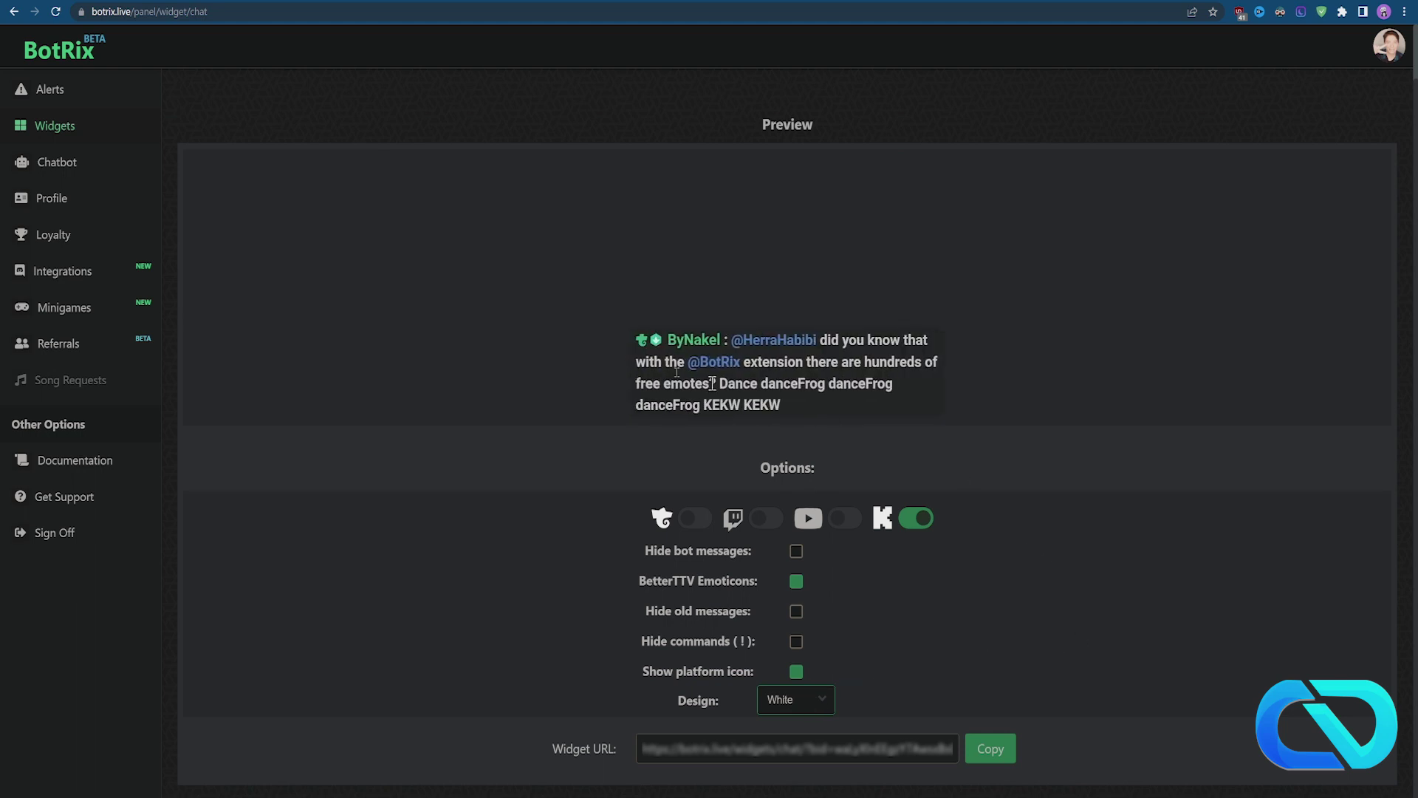
{"action": "key", "text": "Down"}
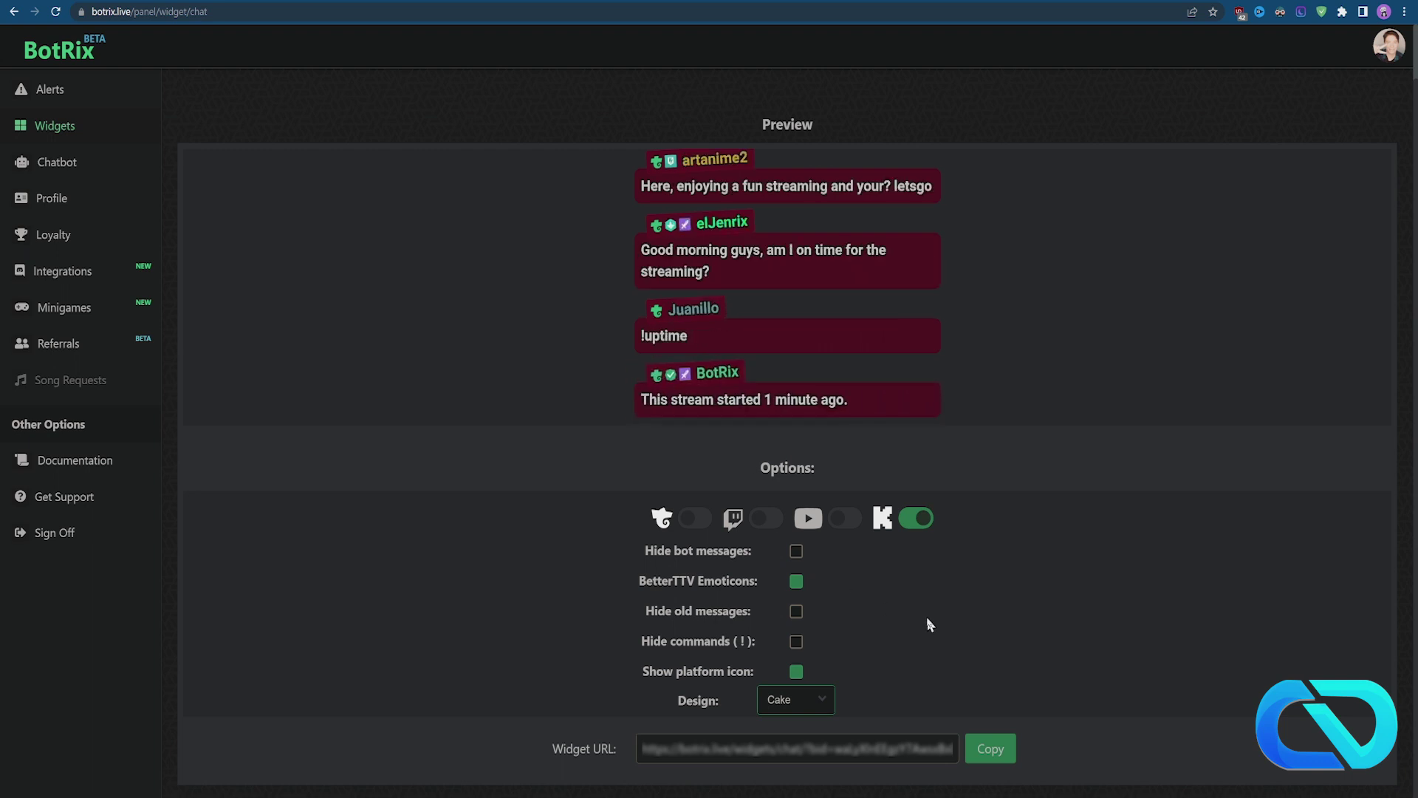
{"action": "left_click", "coordinate": [791, 701]}
{"action": "left_click", "coordinate": [808, 622]}
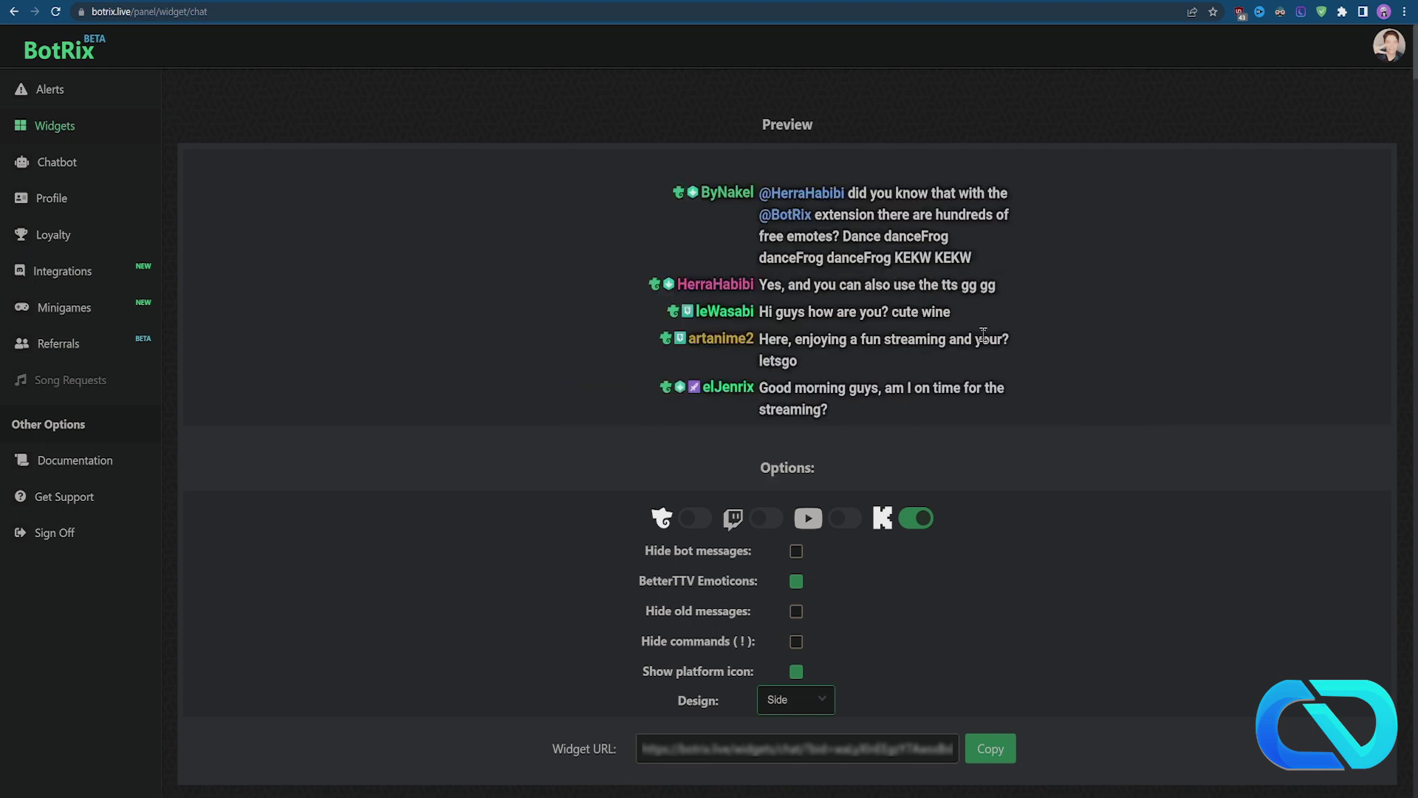
{"action": "left_click", "coordinate": [796, 700]}
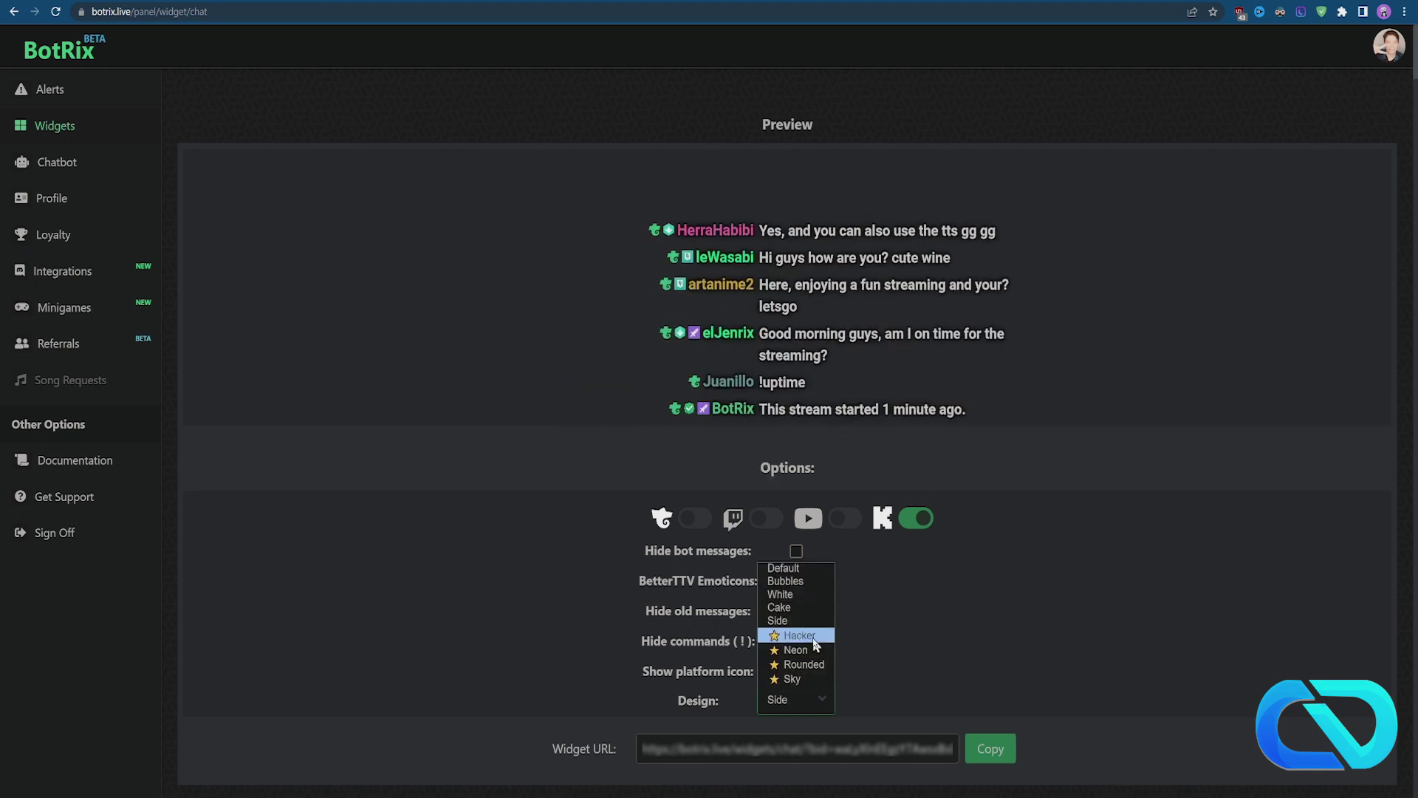
Step: Preview the Hacker design, then Neon, inspecting its sample messages
{"action": "left_click", "coordinate": [812, 637]}
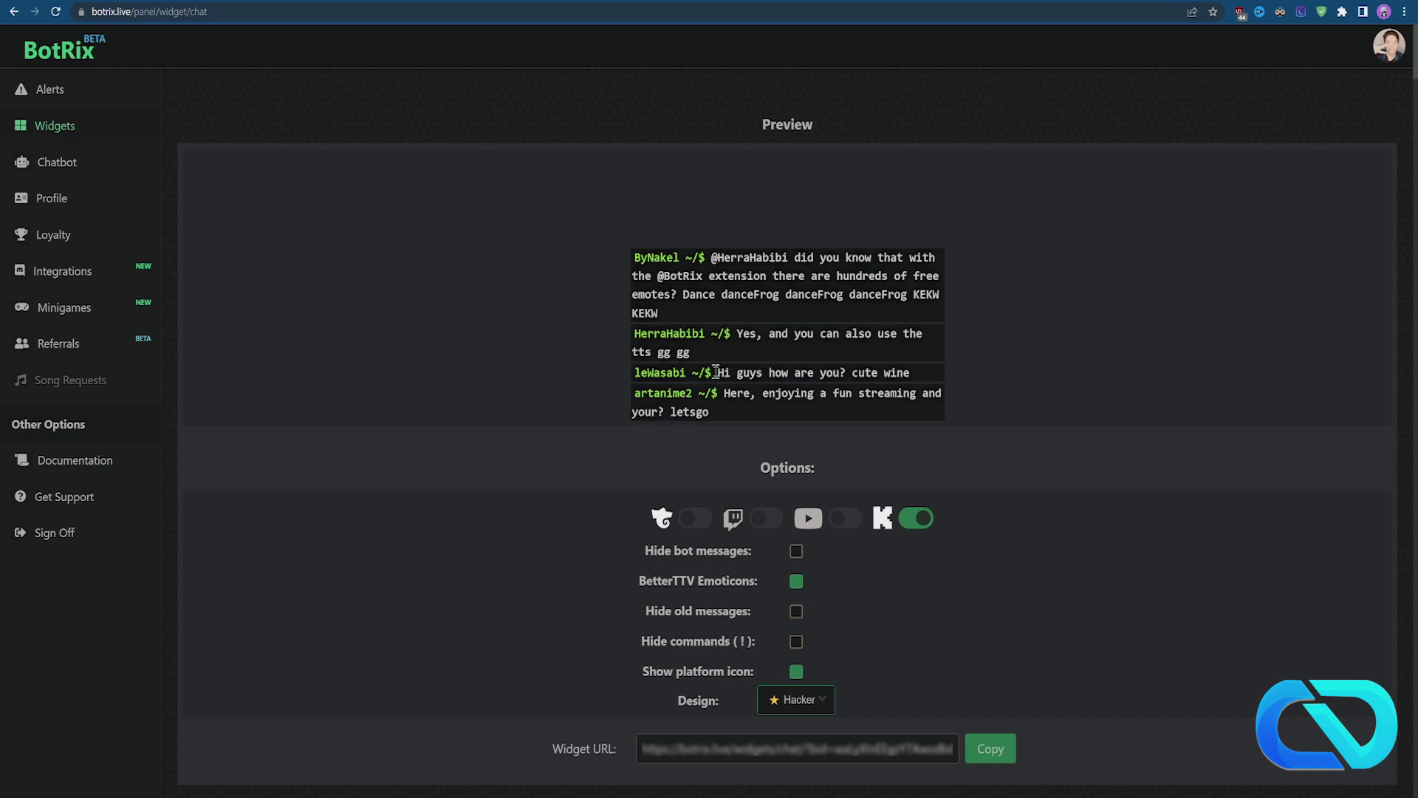
{"action": "left_click", "coordinate": [798, 699]}
{"action": "left_click", "coordinate": [818, 649]}
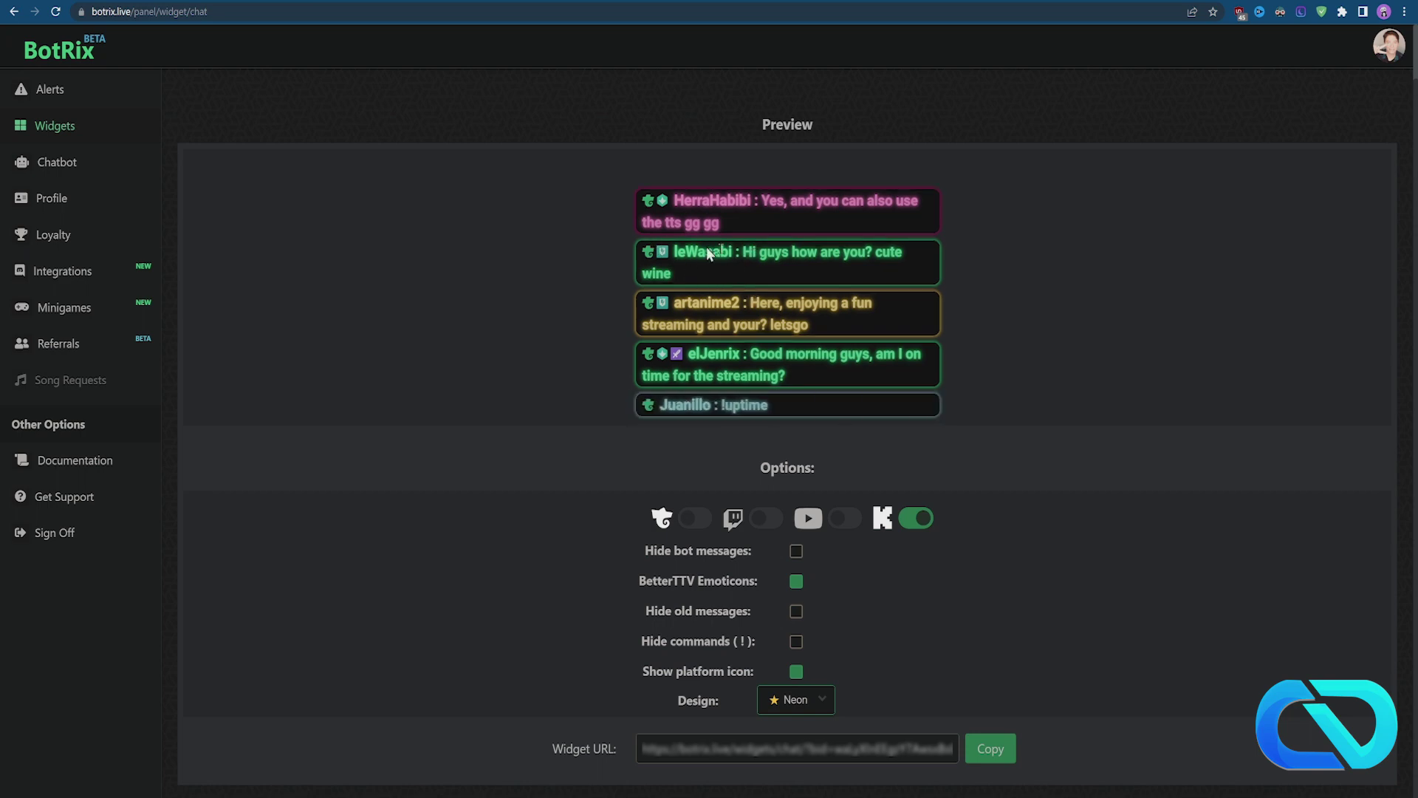
{"action": "left_click_drag", "start_coordinate": [675, 250], "coordinate": [815, 254]}
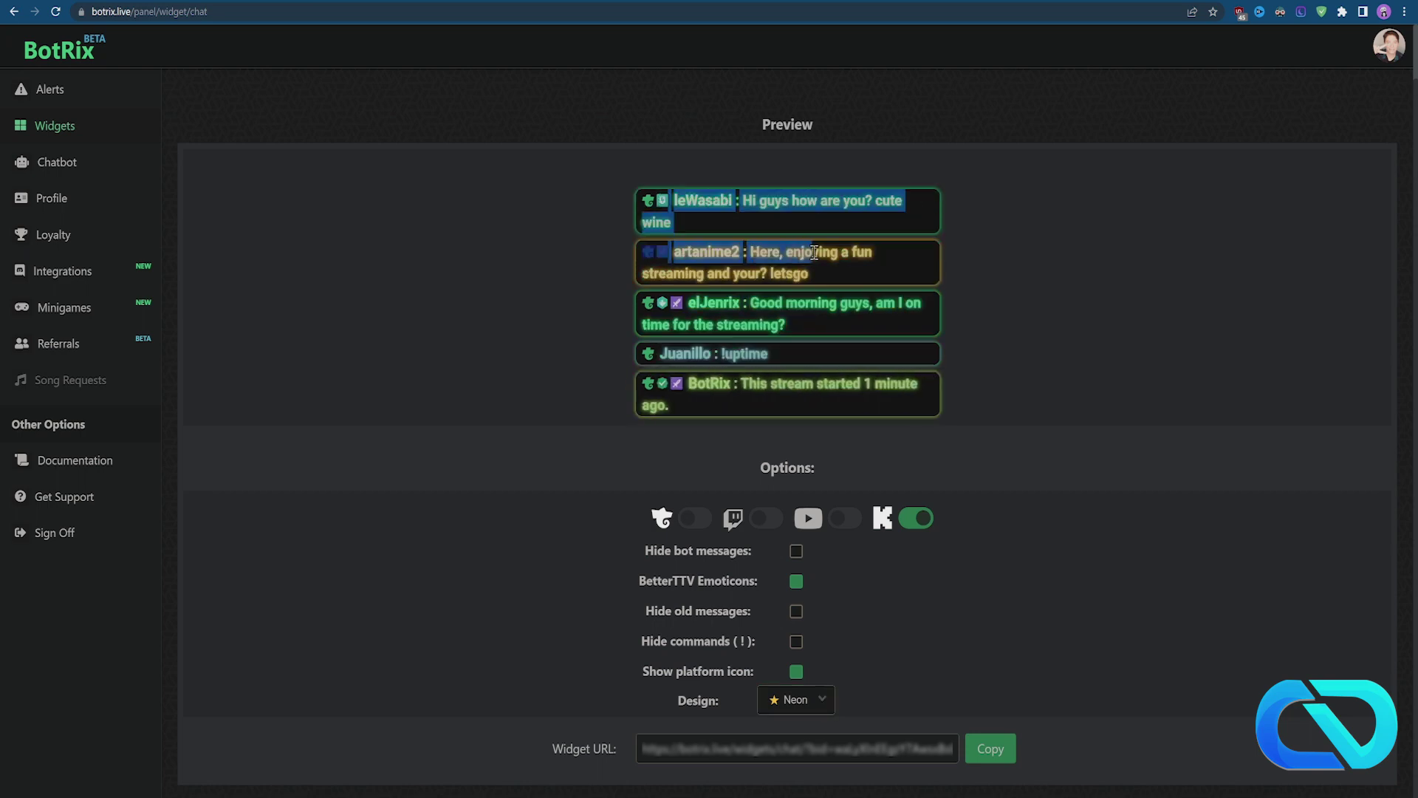
{"action": "left_click", "coordinate": [702, 200]}
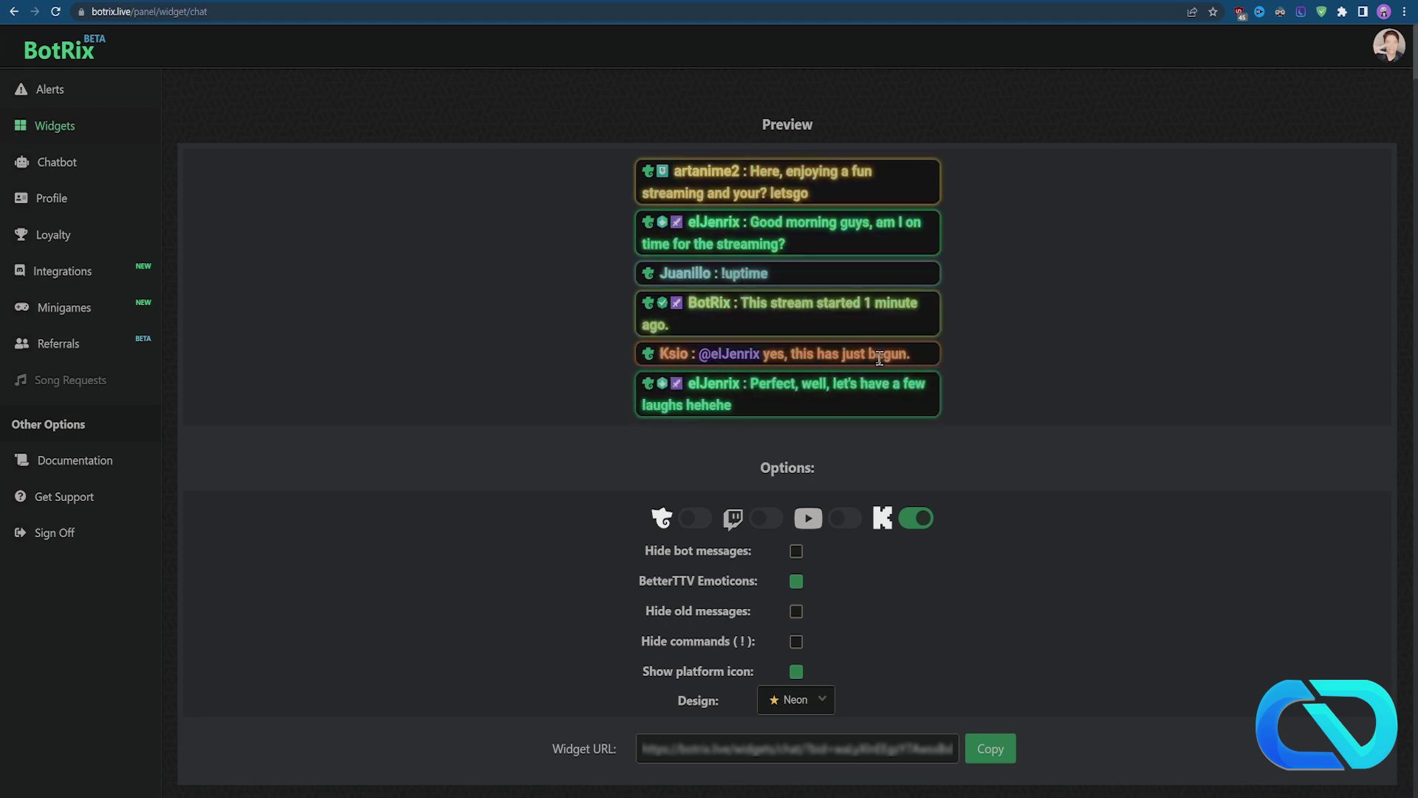
{"action": "left_click_drag", "start_coordinate": [826, 359], "coordinate": [954, 430]}
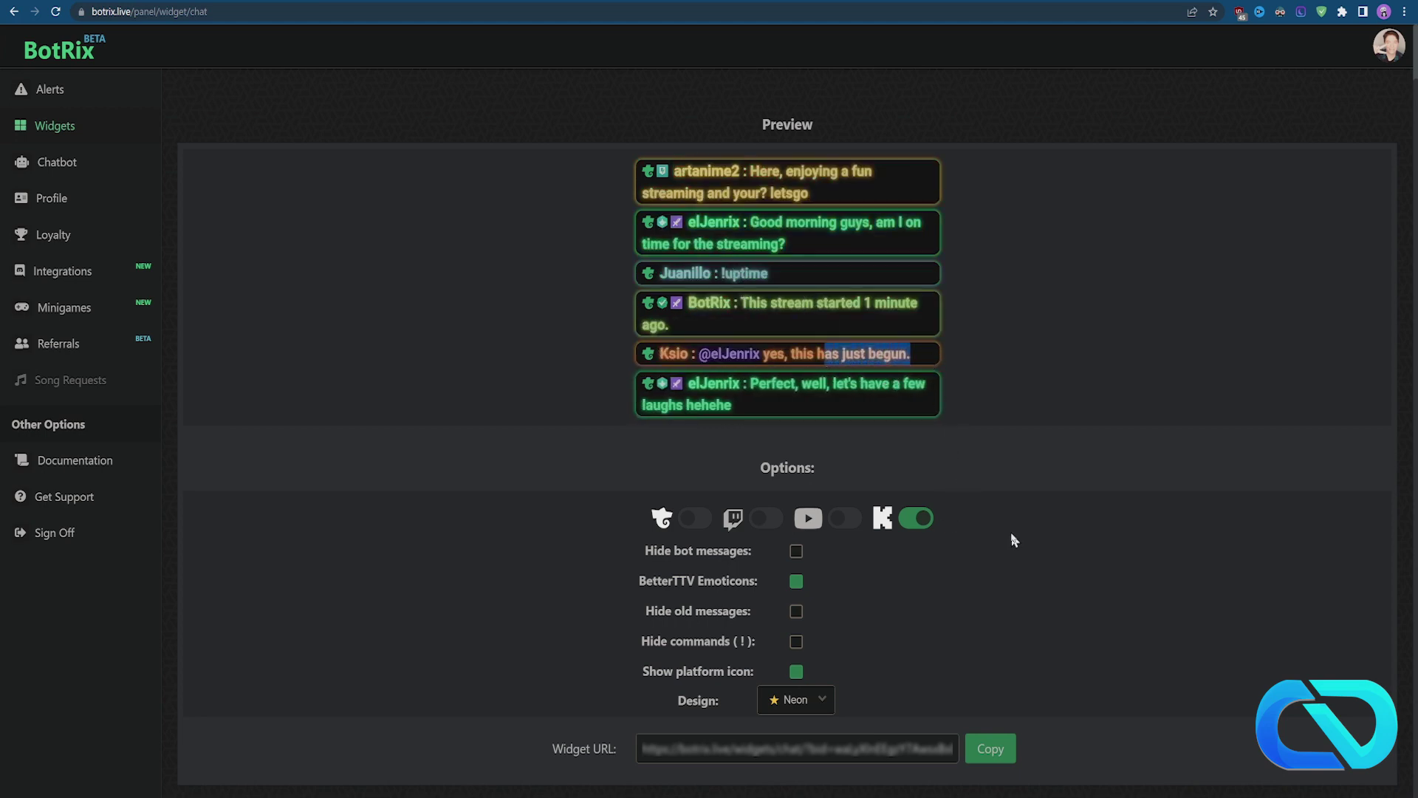
Step: Switch the chat widget to the Rounded design
{"action": "left_click", "coordinate": [795, 700]}
{"action": "left_click", "coordinate": [800, 671]}
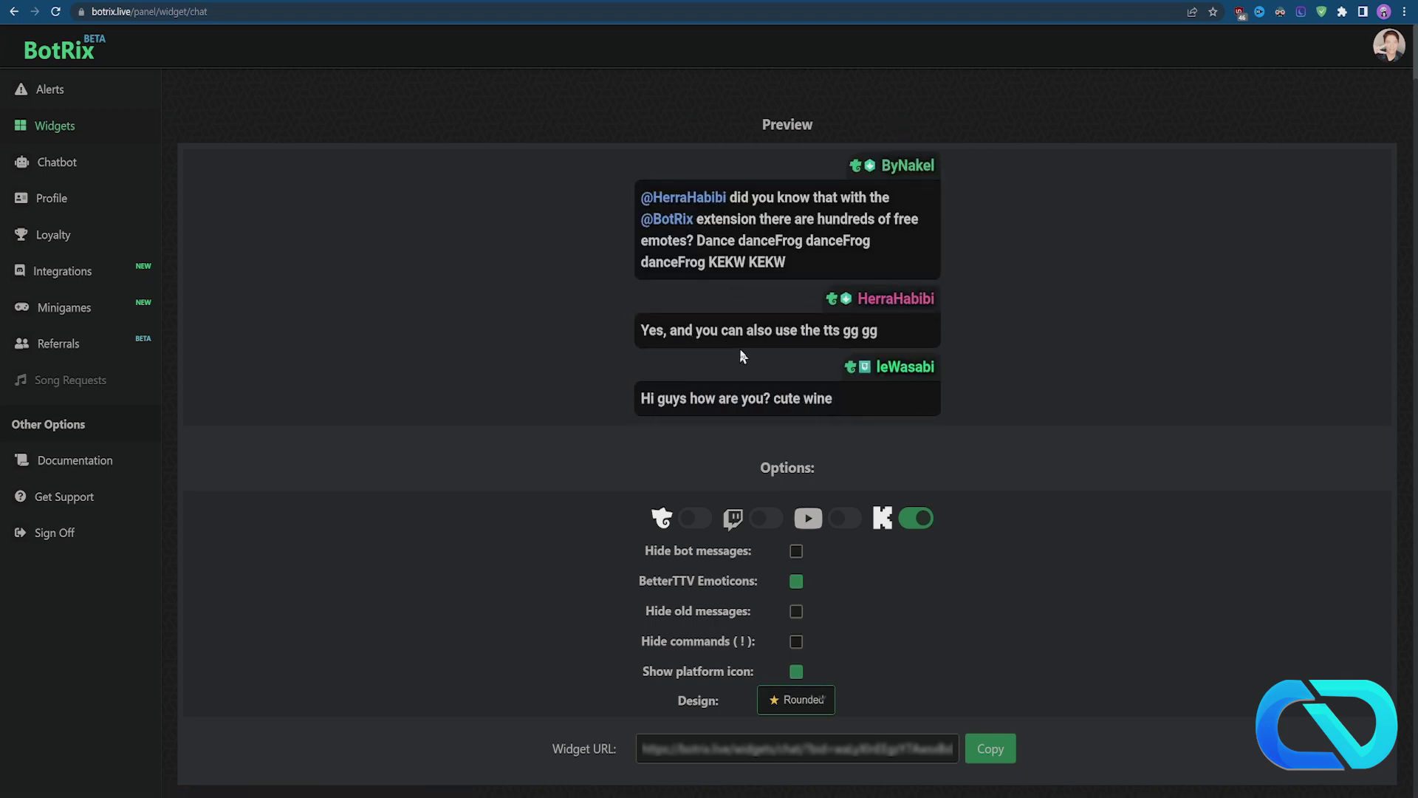
{"action": "left_click", "coordinate": [818, 706]}
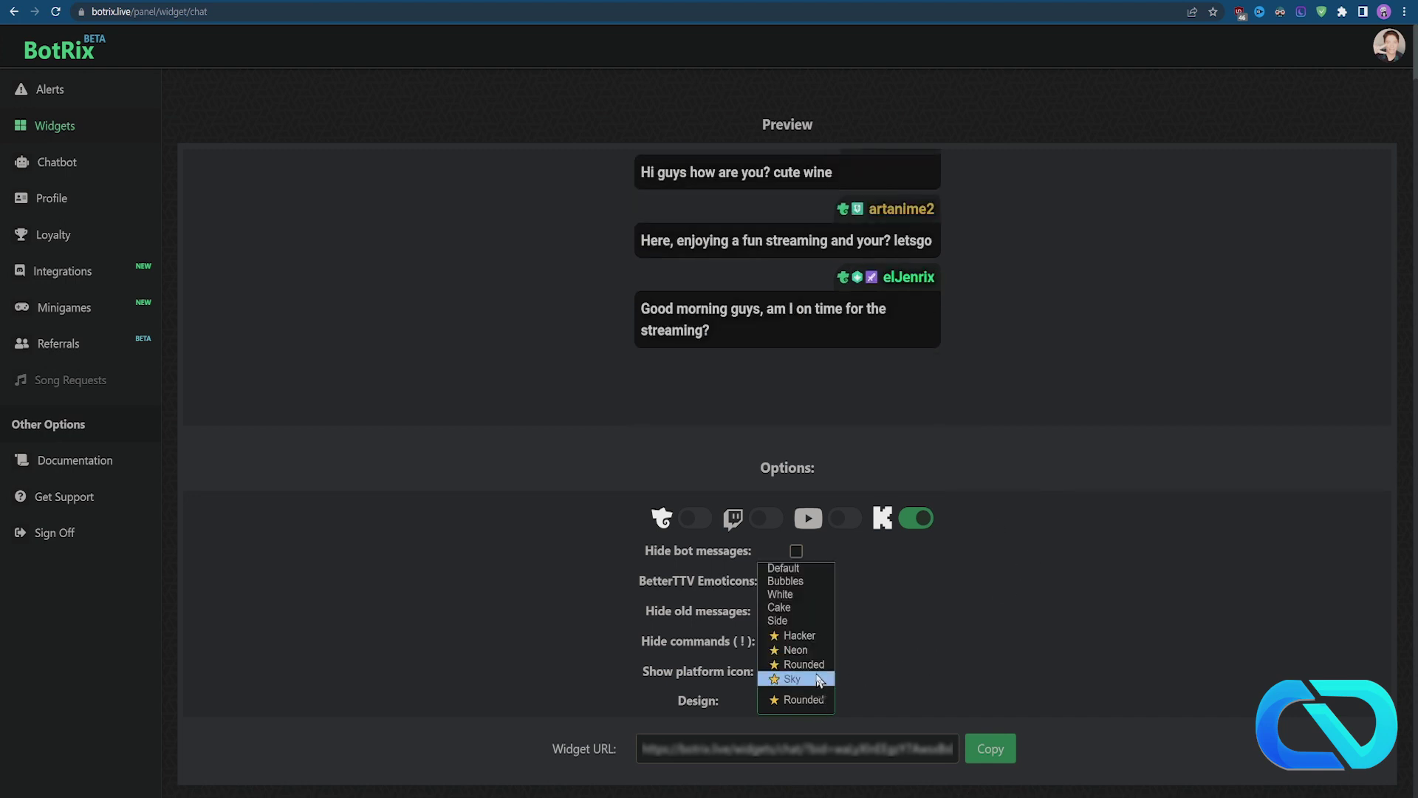
Step: Switch the chat to the Sky design and copy its widget URL
{"action": "left_click", "coordinate": [817, 678]}
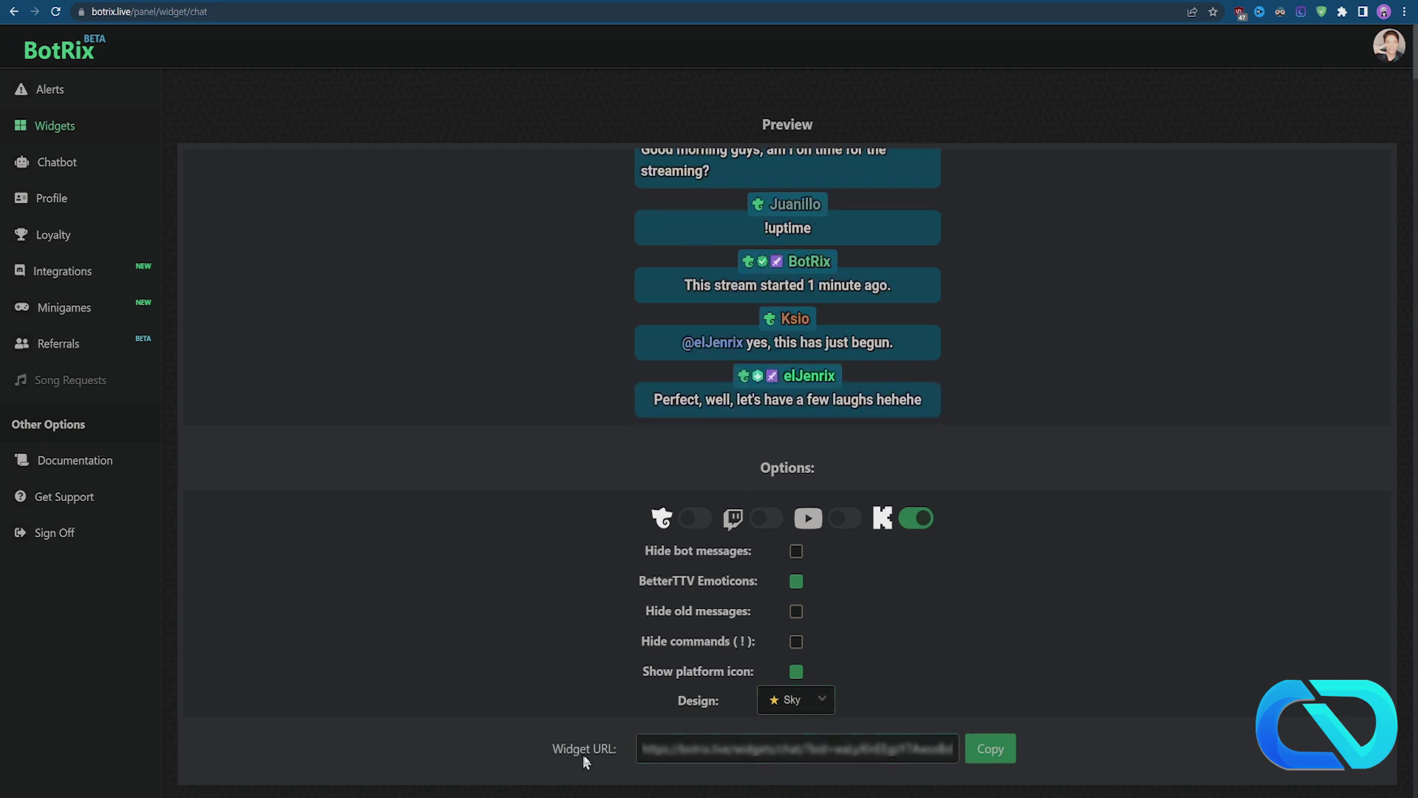
{"action": "left_click", "coordinate": [991, 749]}
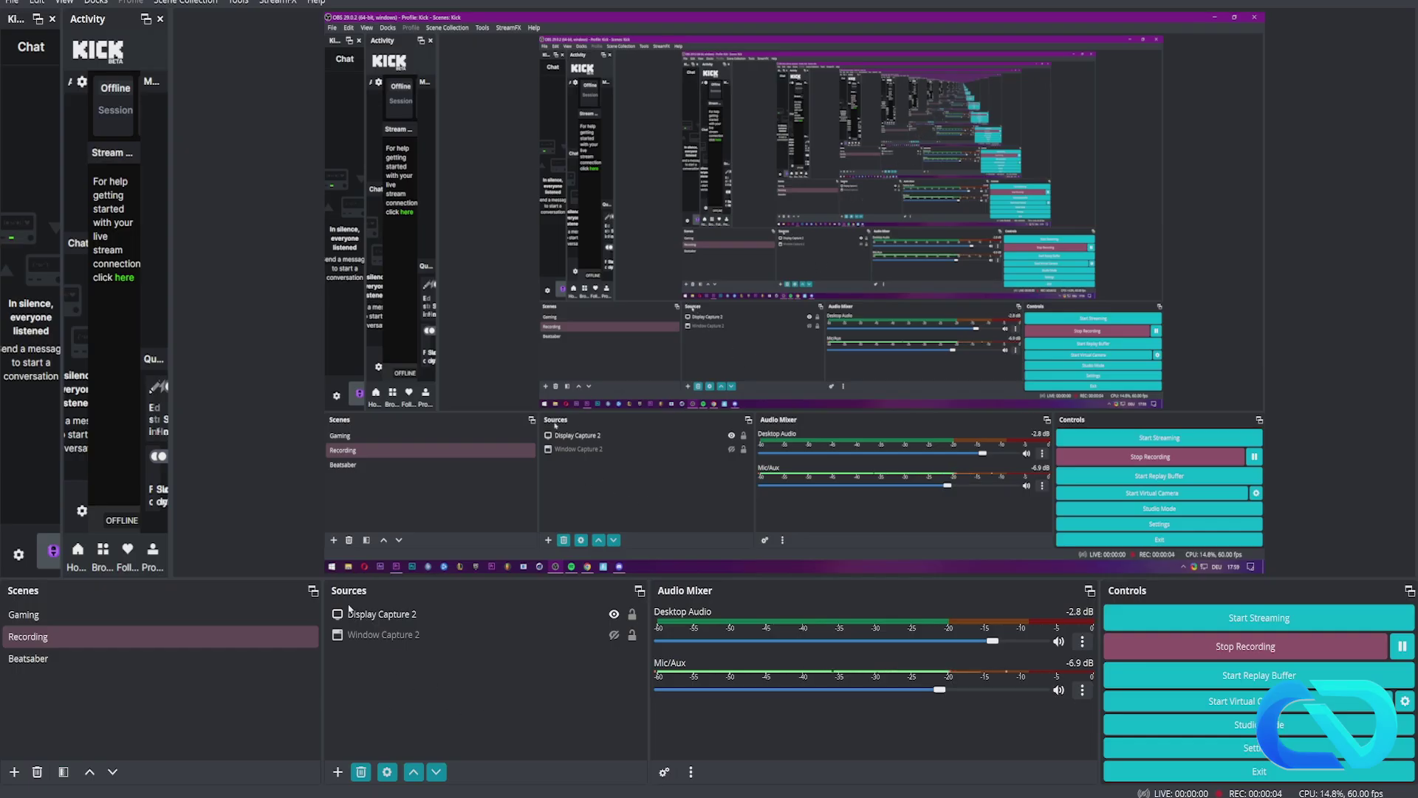
Step: Add a Browser source named Chat with the copied BotRix widget URL
{"action": "left_click", "coordinate": [338, 773]}
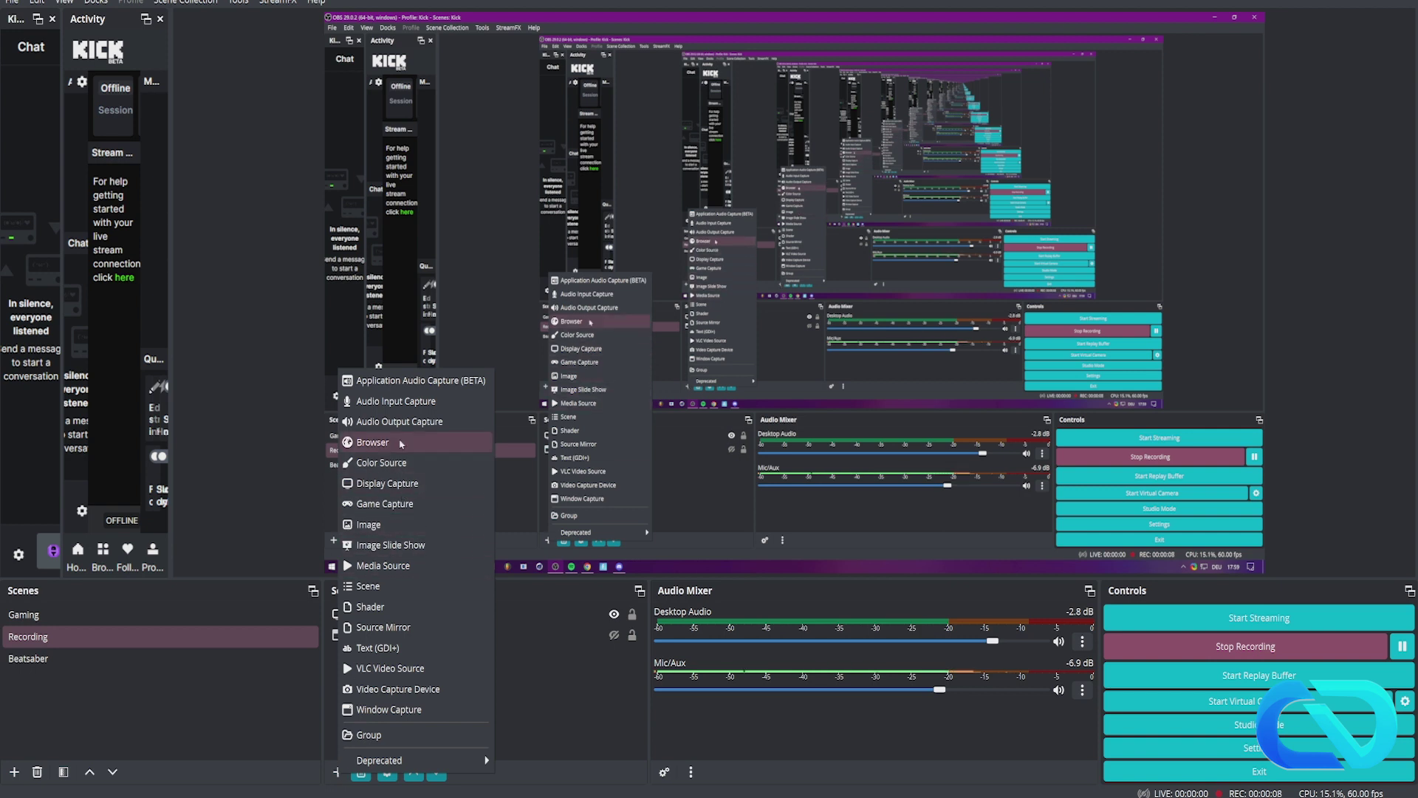
{"action": "left_click", "coordinate": [365, 442]}
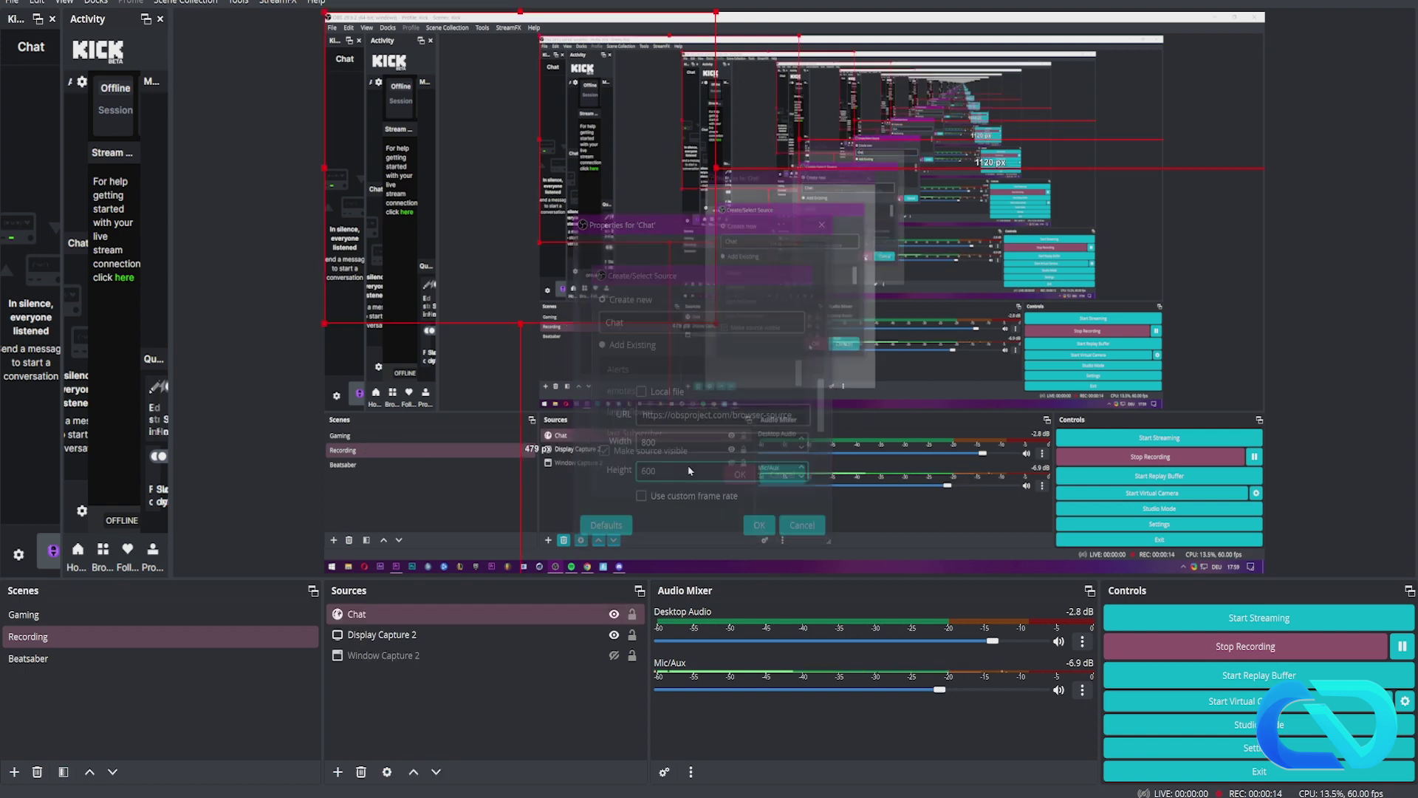
{"action": "triple_click", "coordinate": [667, 416]}
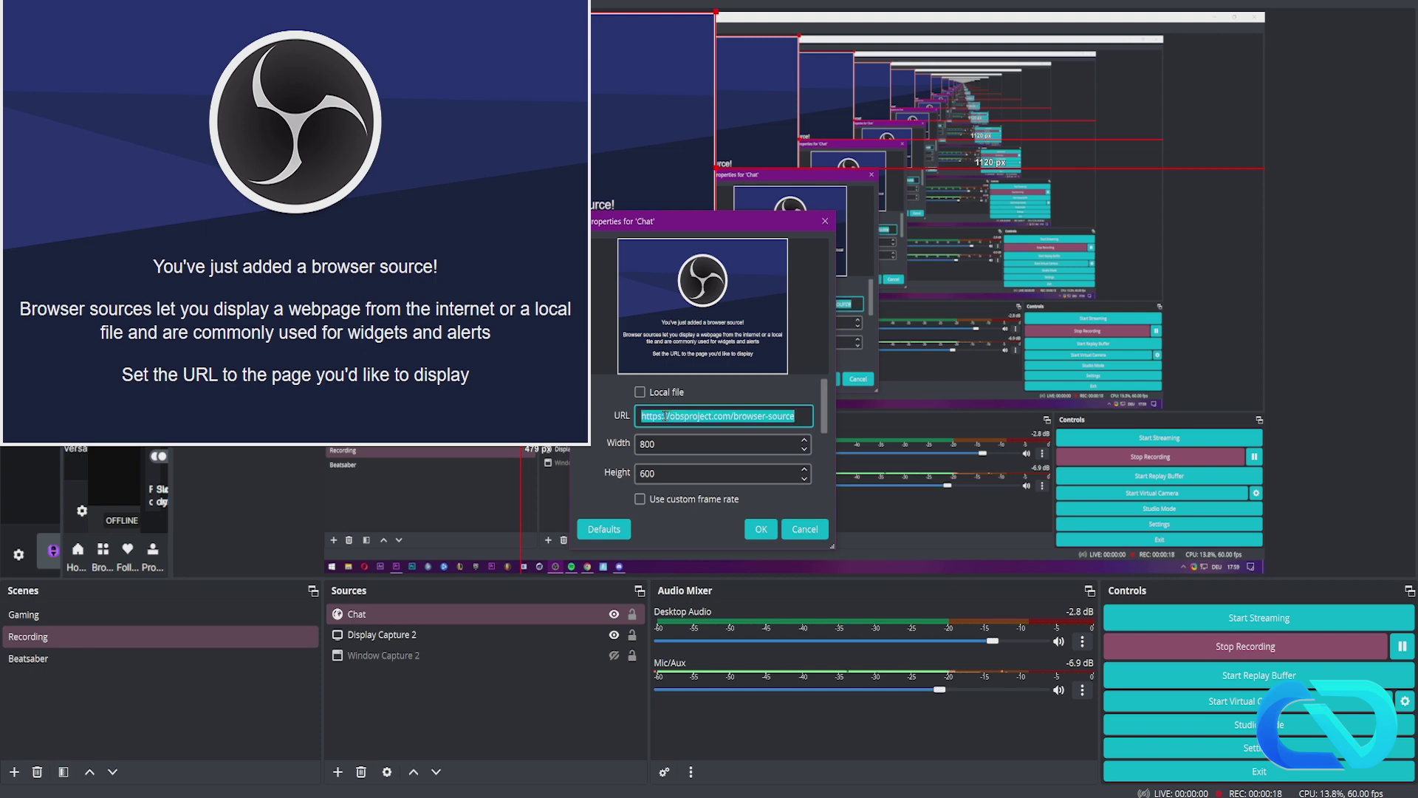
{"action": "key", "text": "ctrl+v"}
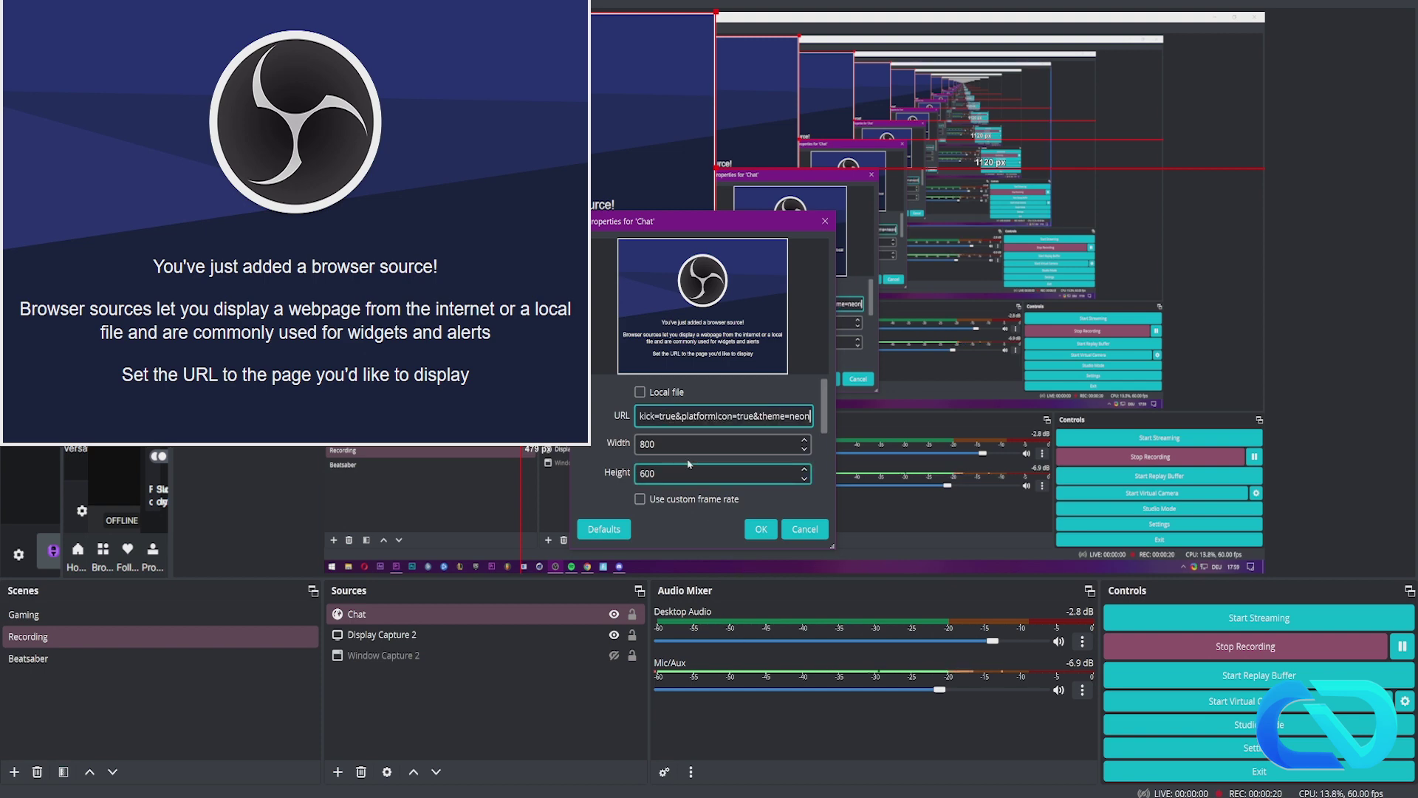
{"action": "left_click", "coordinate": [761, 531]}
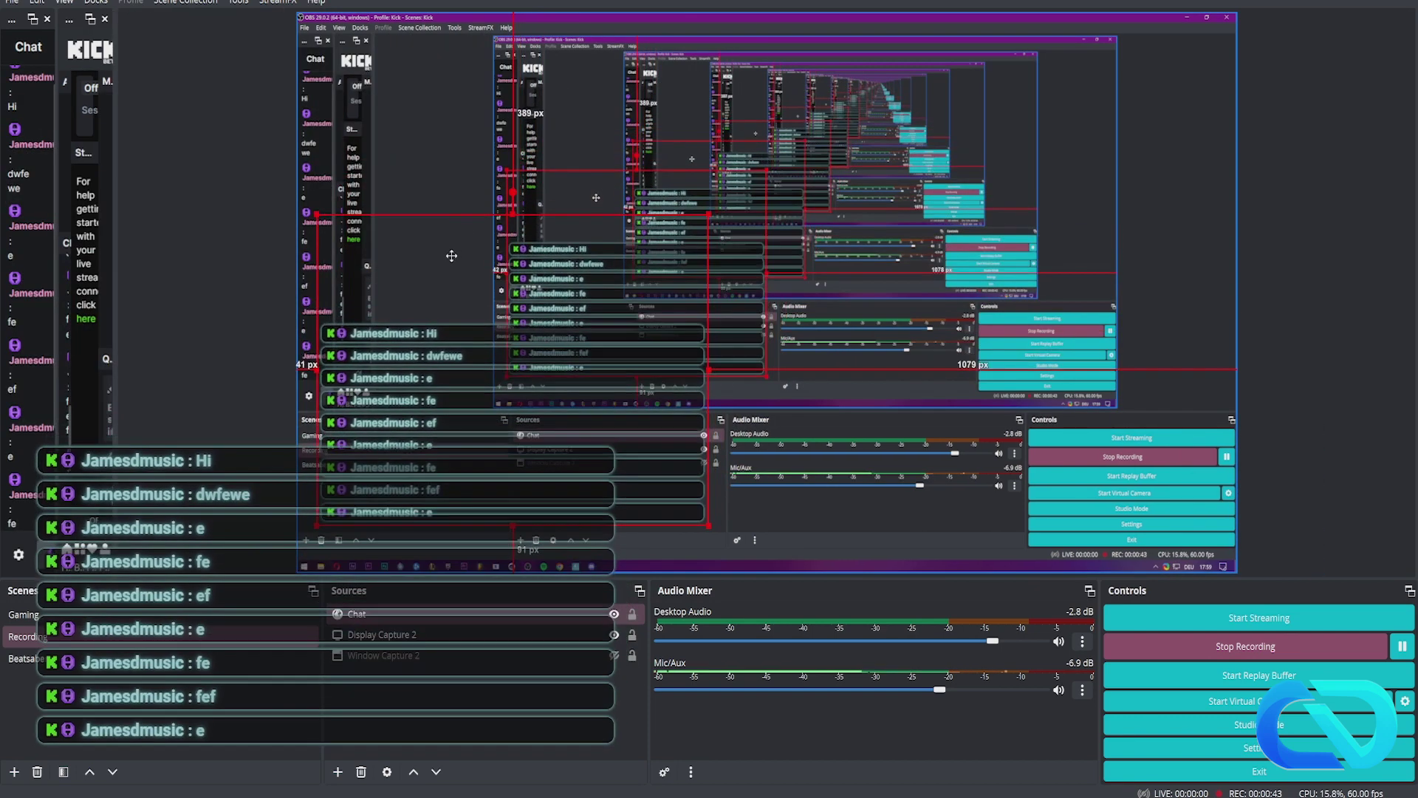
Step: Place the Chat overlay at the bottom-left of the scene and scale it up
{"action": "left_click_drag", "start_coordinate": [450, 253], "coordinate": [447, 291]}
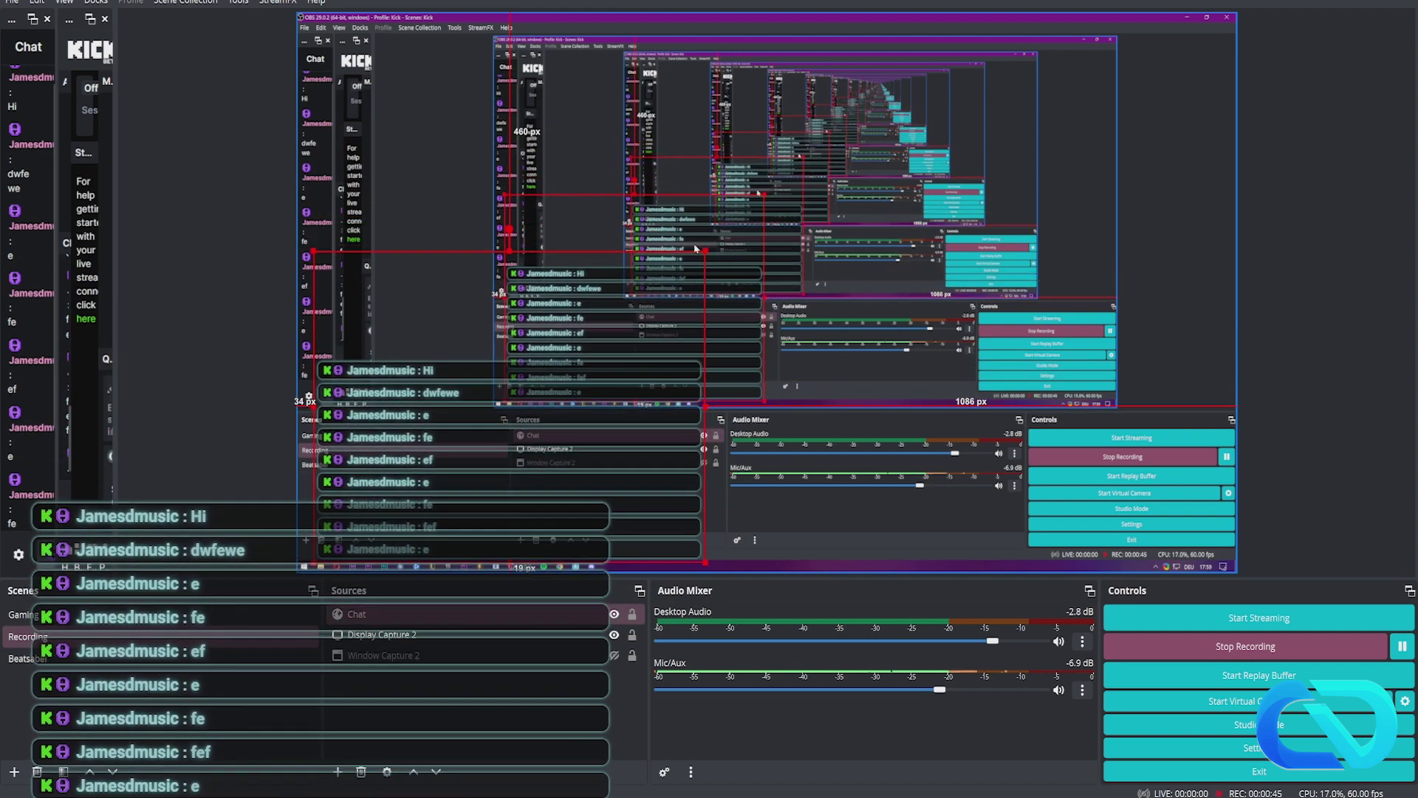
{"action": "left_click_drag", "start_coordinate": [702, 250], "coordinate": [921, 79]}
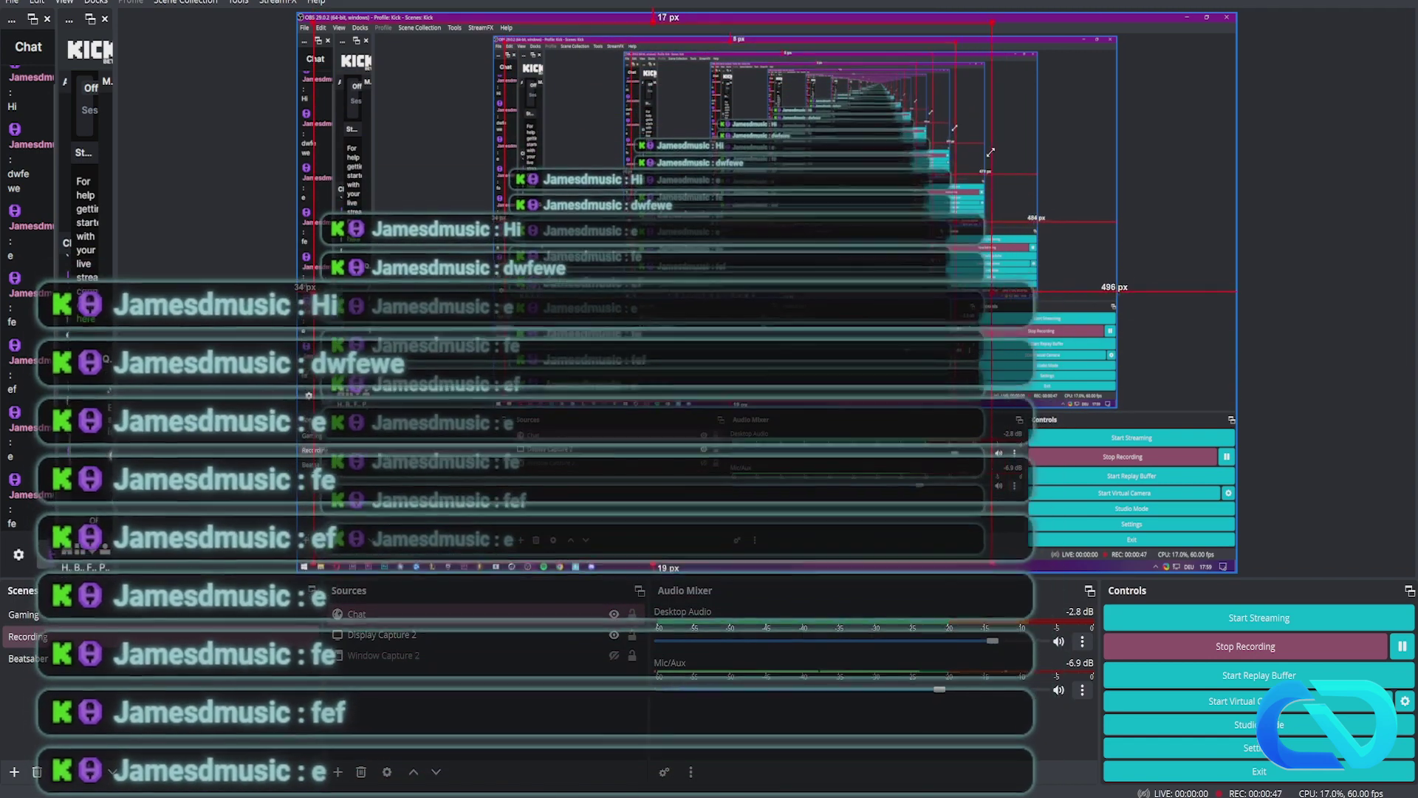